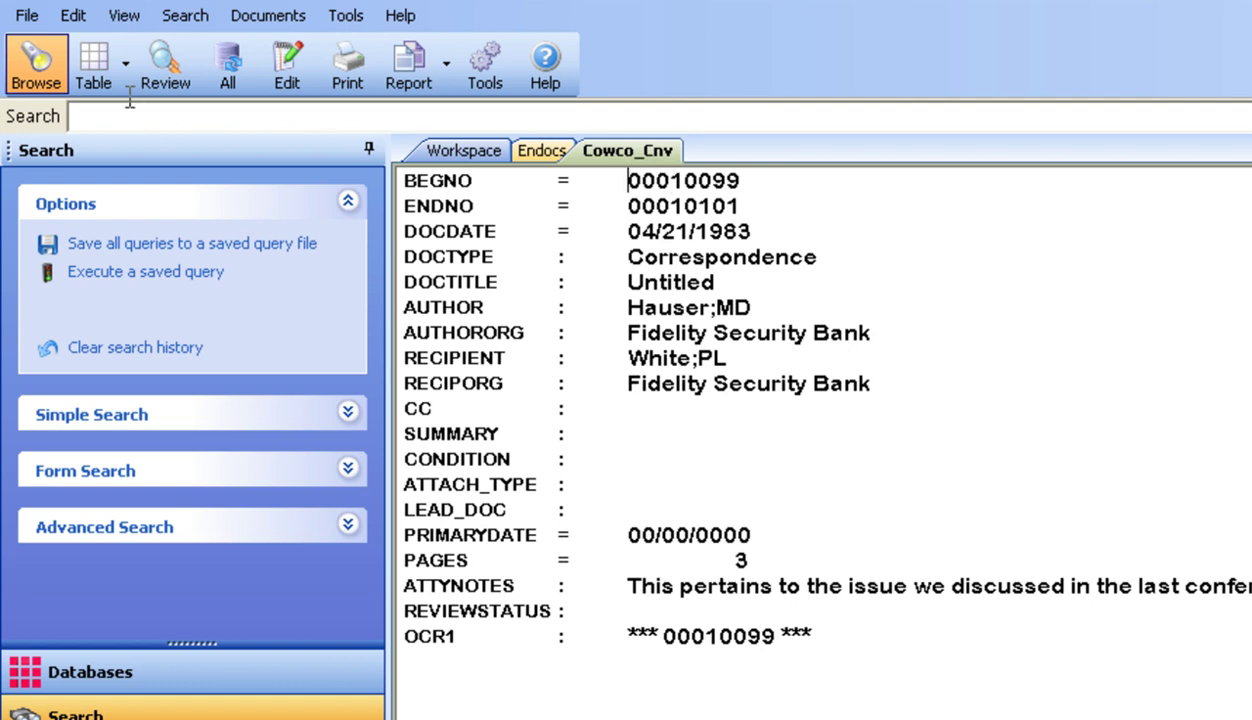
- Show the record table together with the open record and view the record's scanned letter fitted to page width
left_click(80, 66)
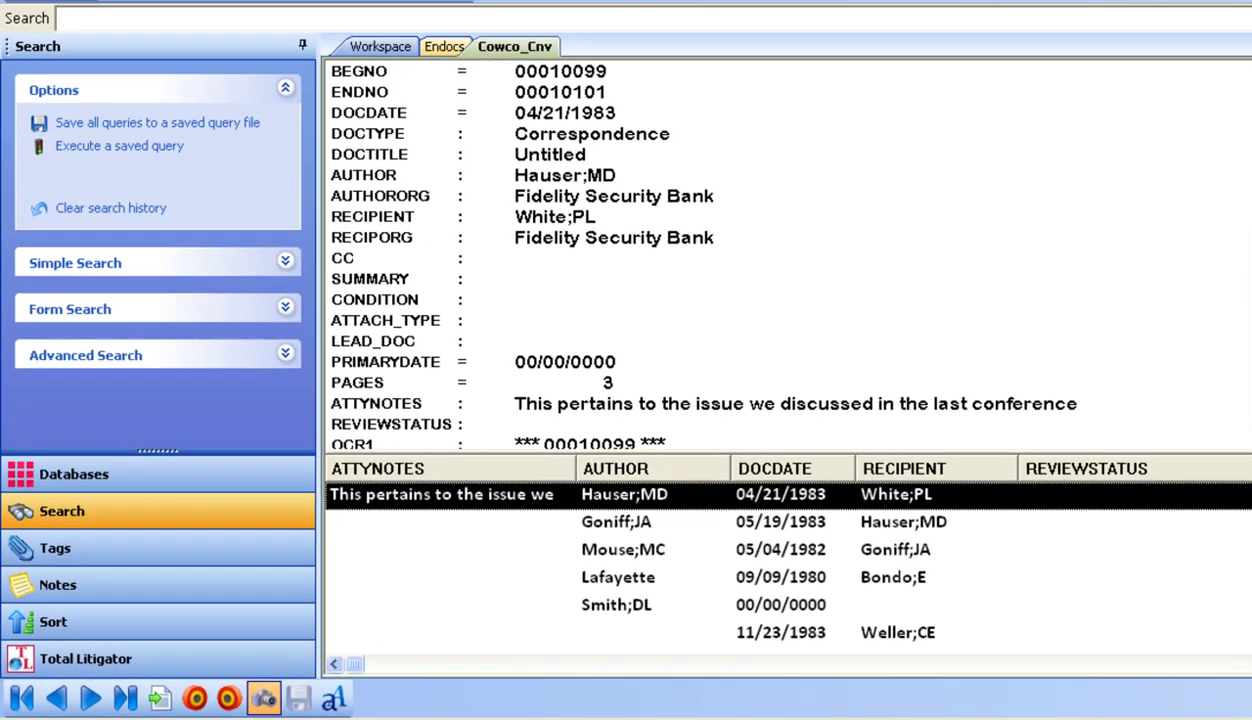
left_click(302, 697)
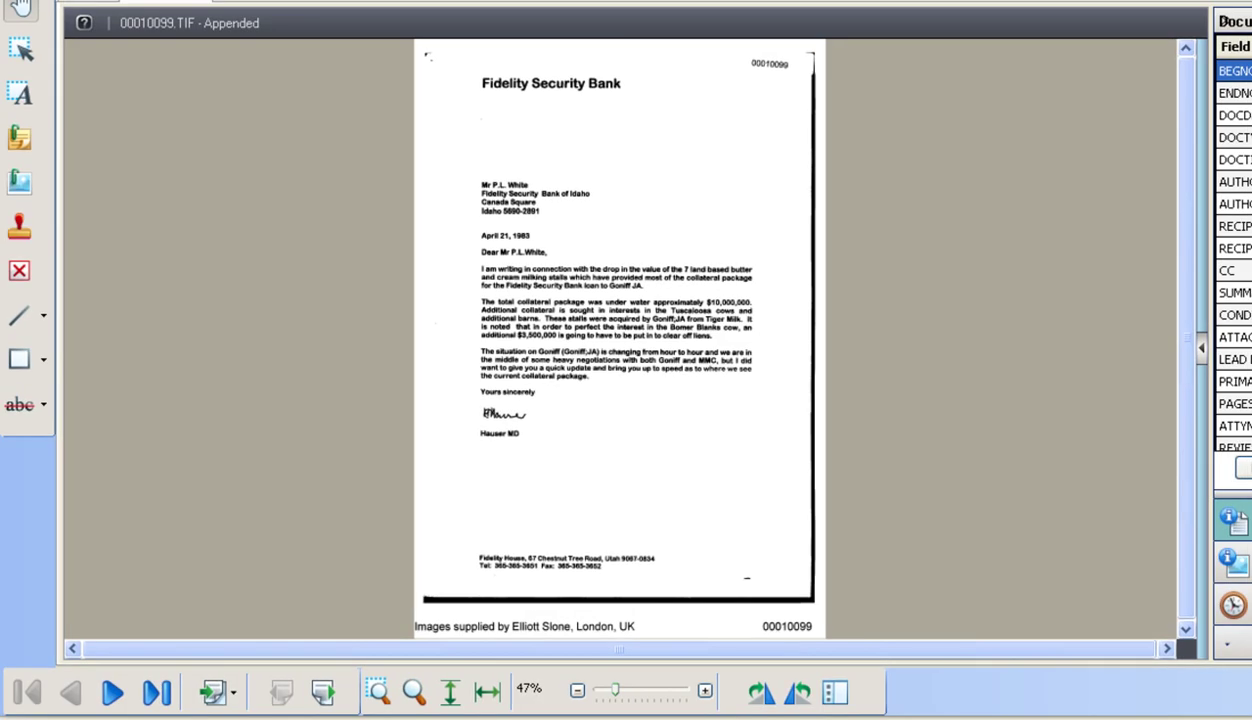
left_click(487, 692)
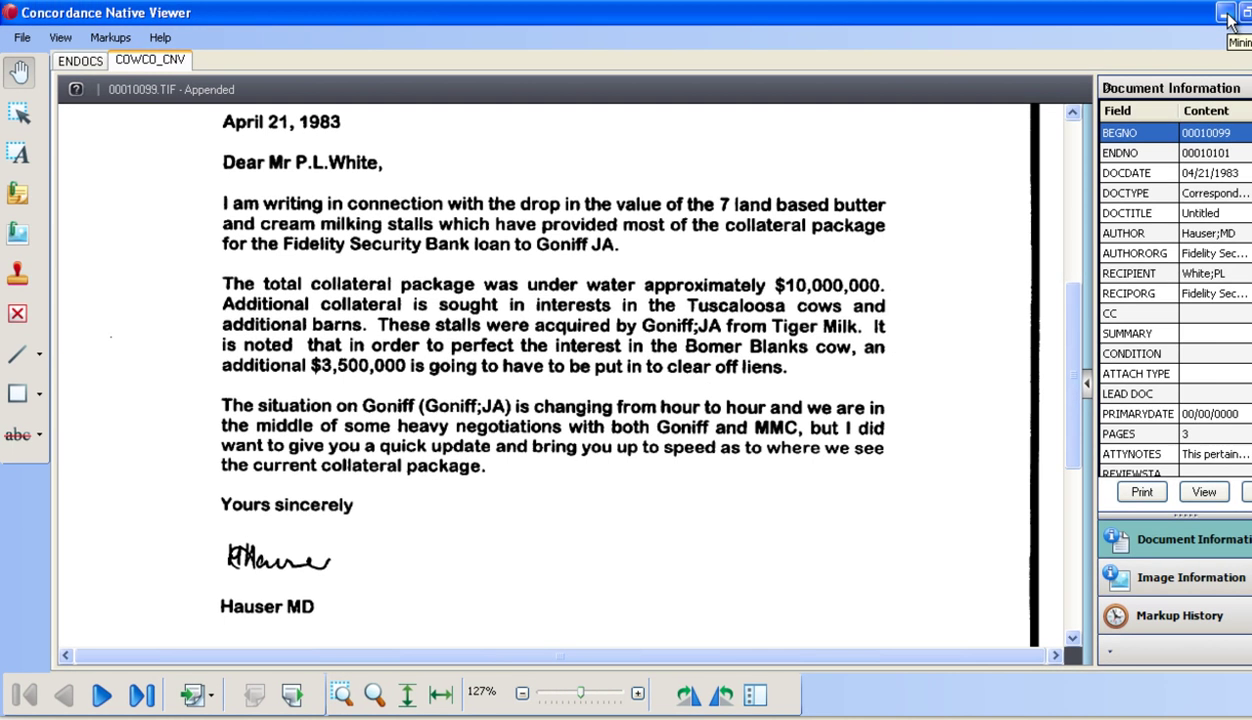
left_click(1225, 12)
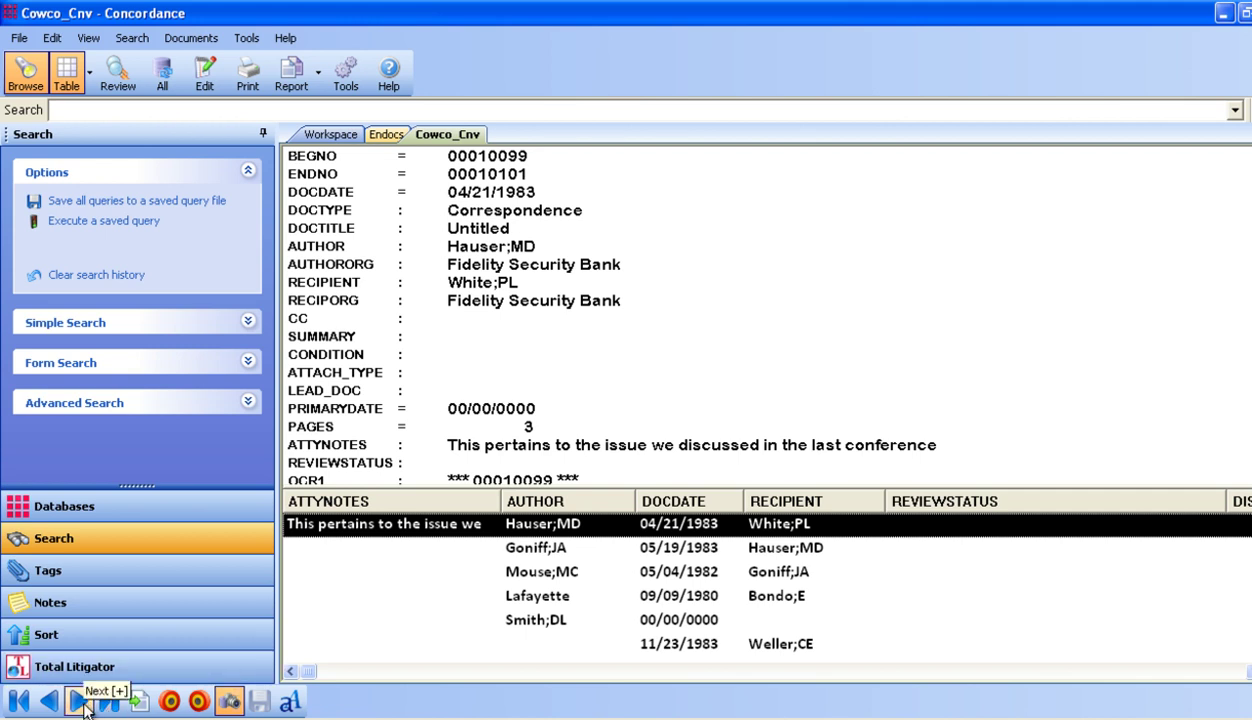
- Go to the next record and expand the Advanced Search section with its search options
left_click(82, 703)
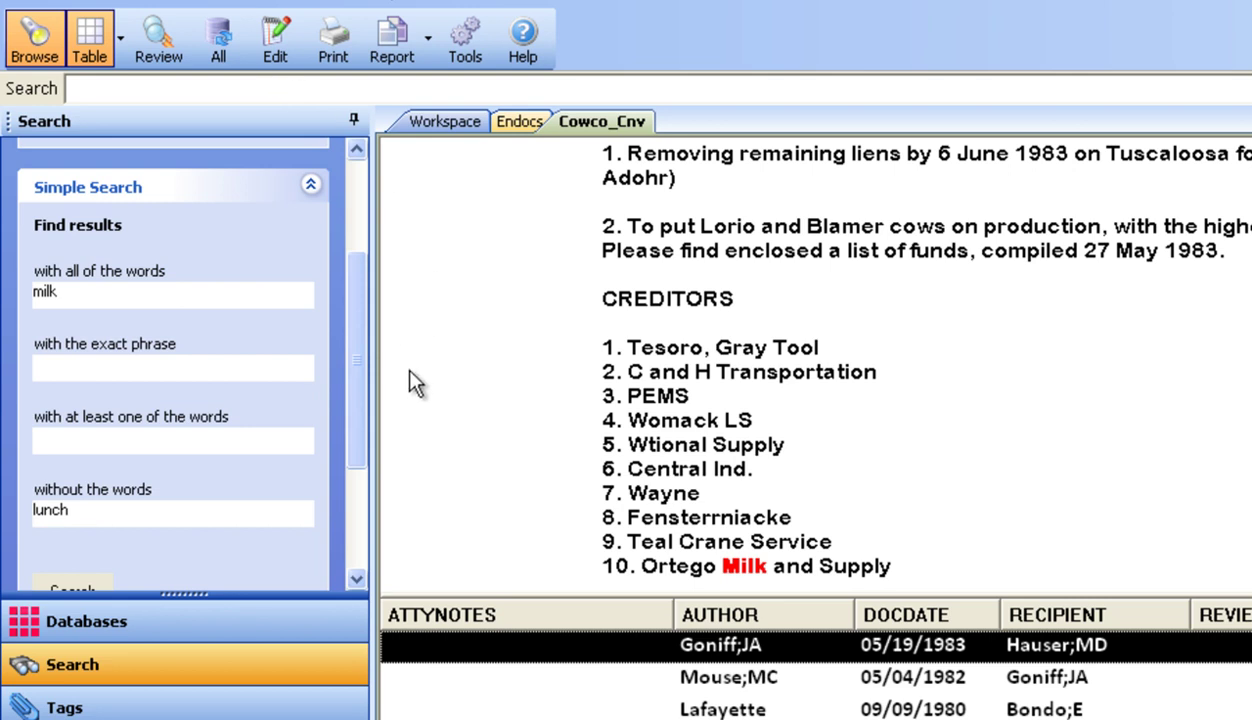
left_click_drag(349, 425, 346, 543)
left_click(307, 555)
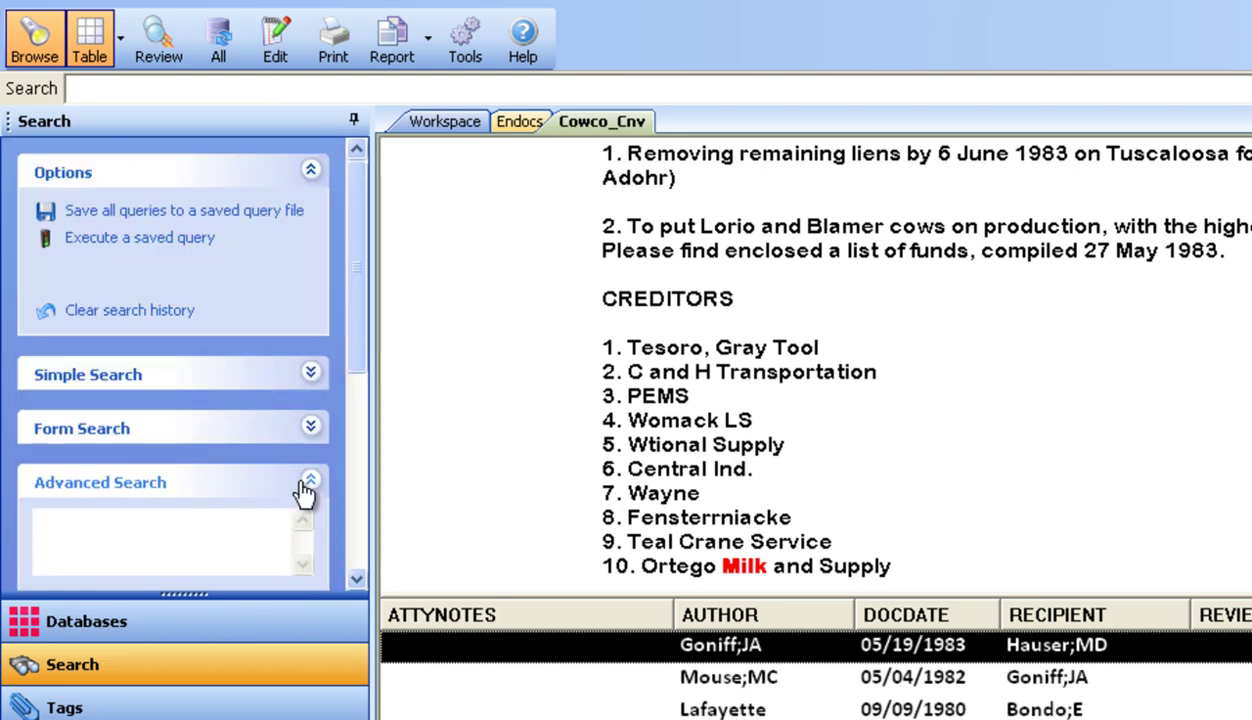
left_click_drag(358, 380, 356, 455)
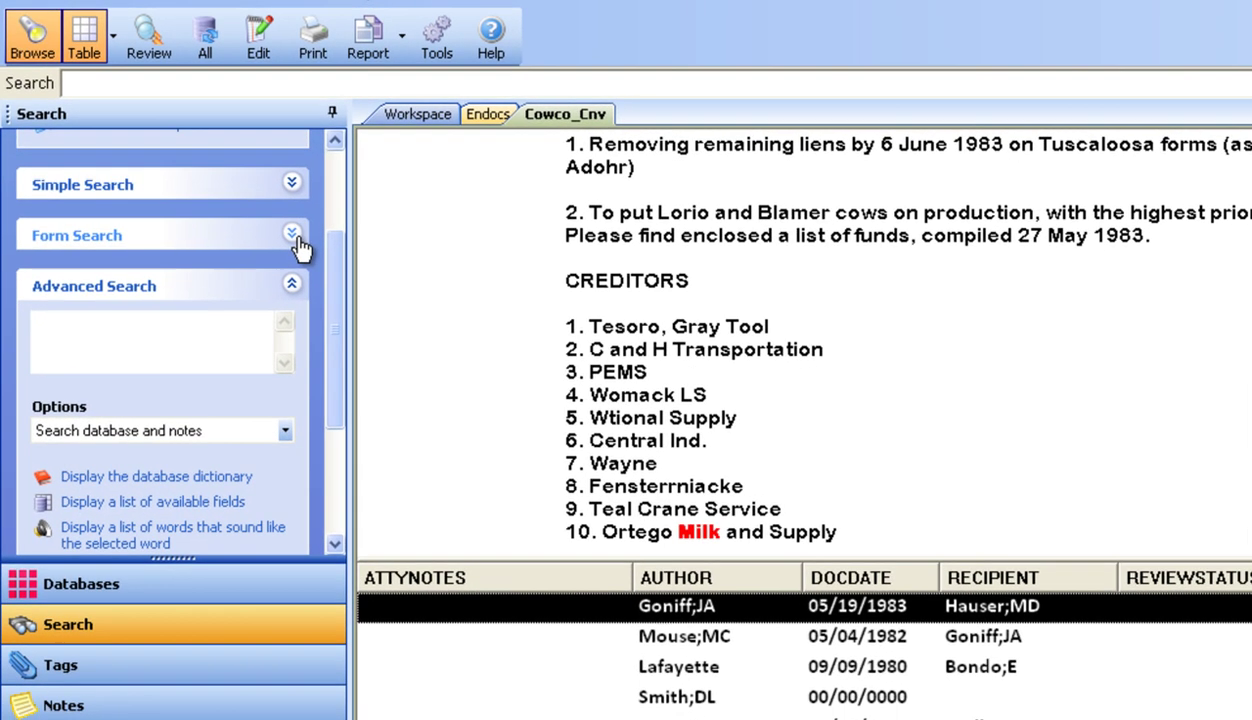
- Open the form search and look through the fields available for its first row
left_click(313, 251)
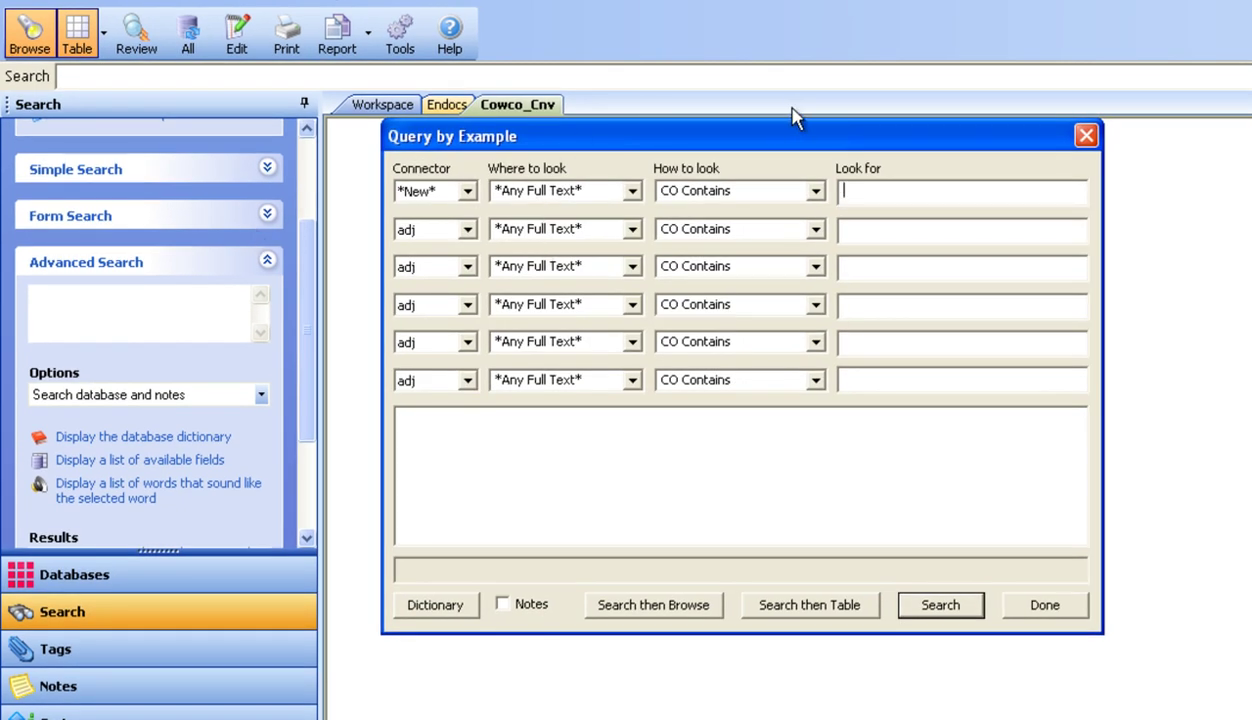
left_click(632, 192)
left_click_drag(636, 236, 636, 250)
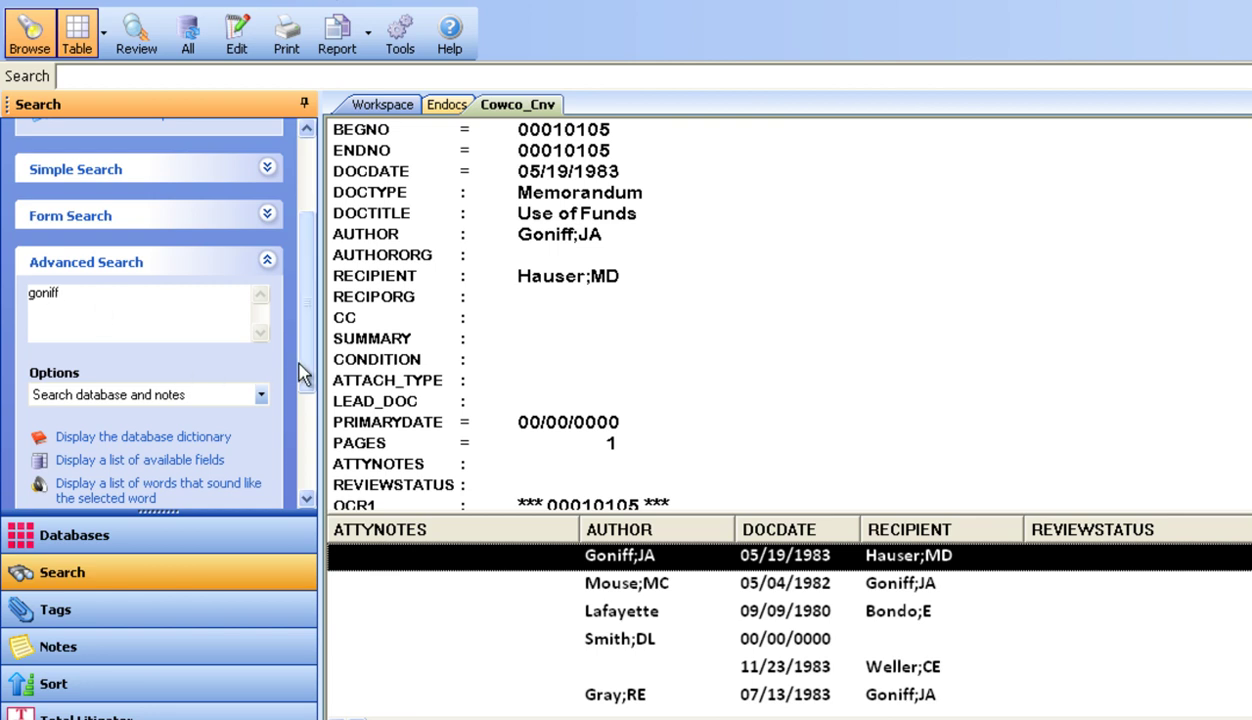
- Run the advanced search of database and notes for the memo author's surname and view the list of similar-sounding words
left_click_drag(302, 368, 299, 416)
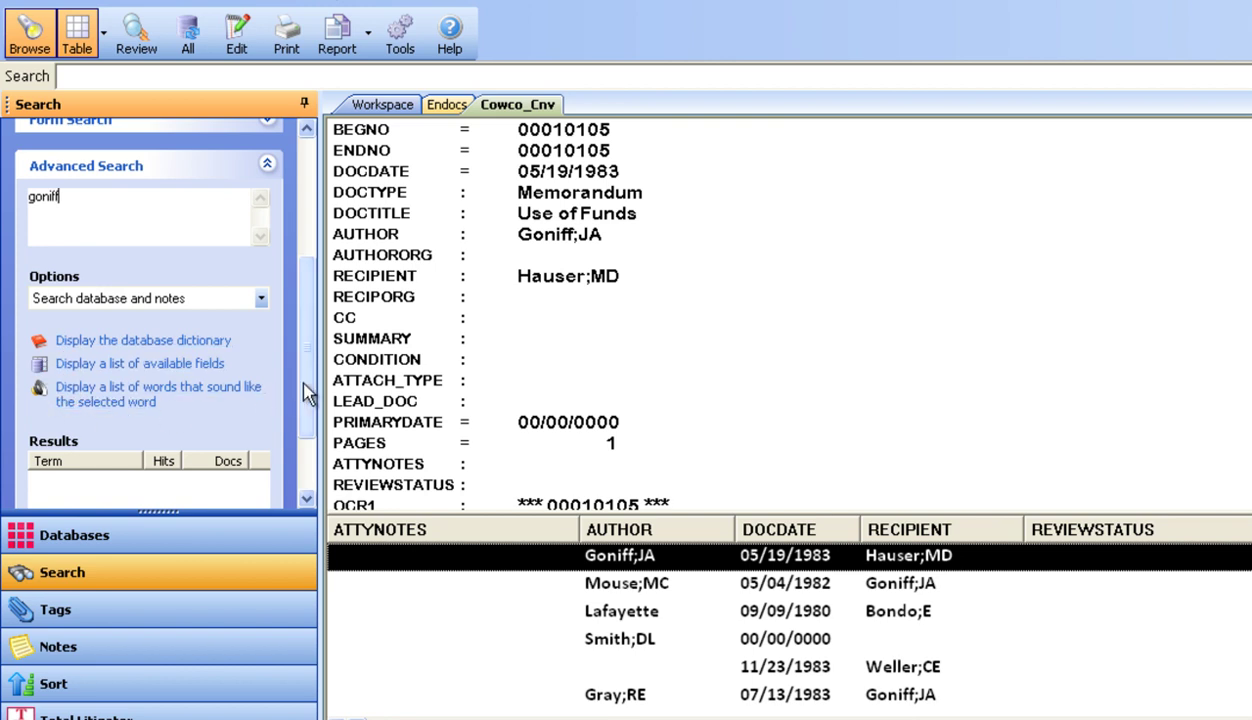
left_click_drag(307, 391, 307, 447)
left_click(75, 466)
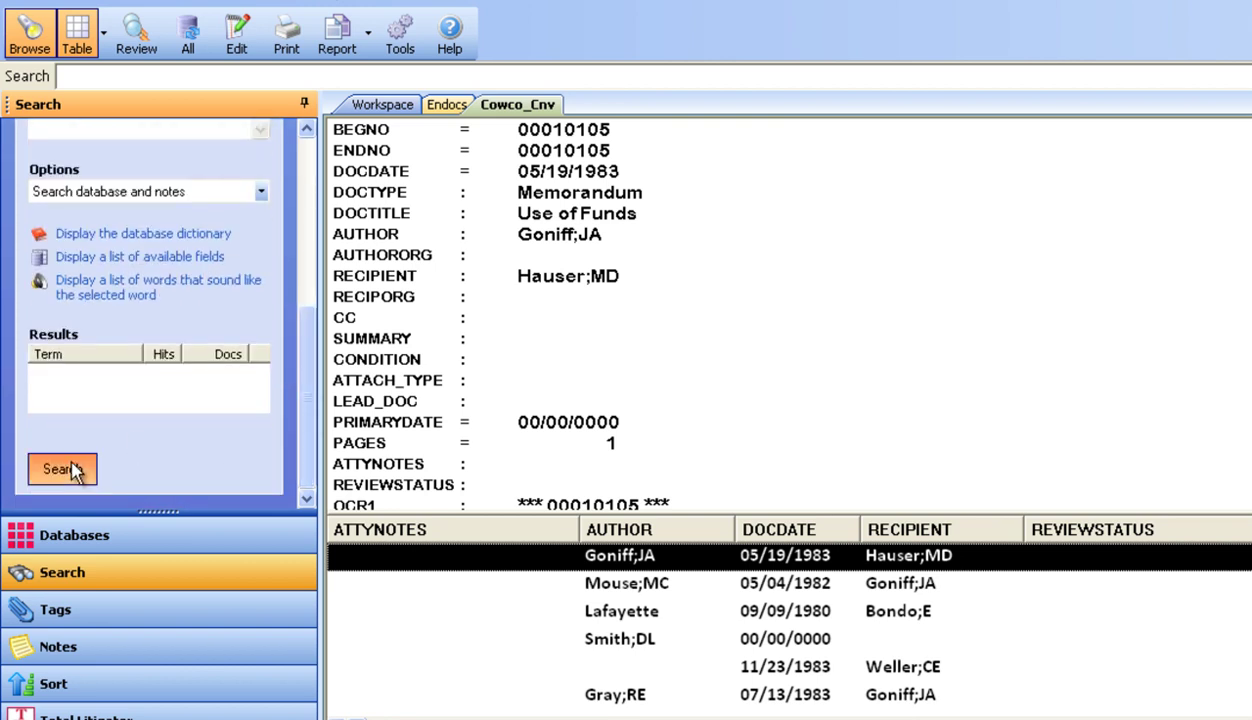
left_click(108, 290)
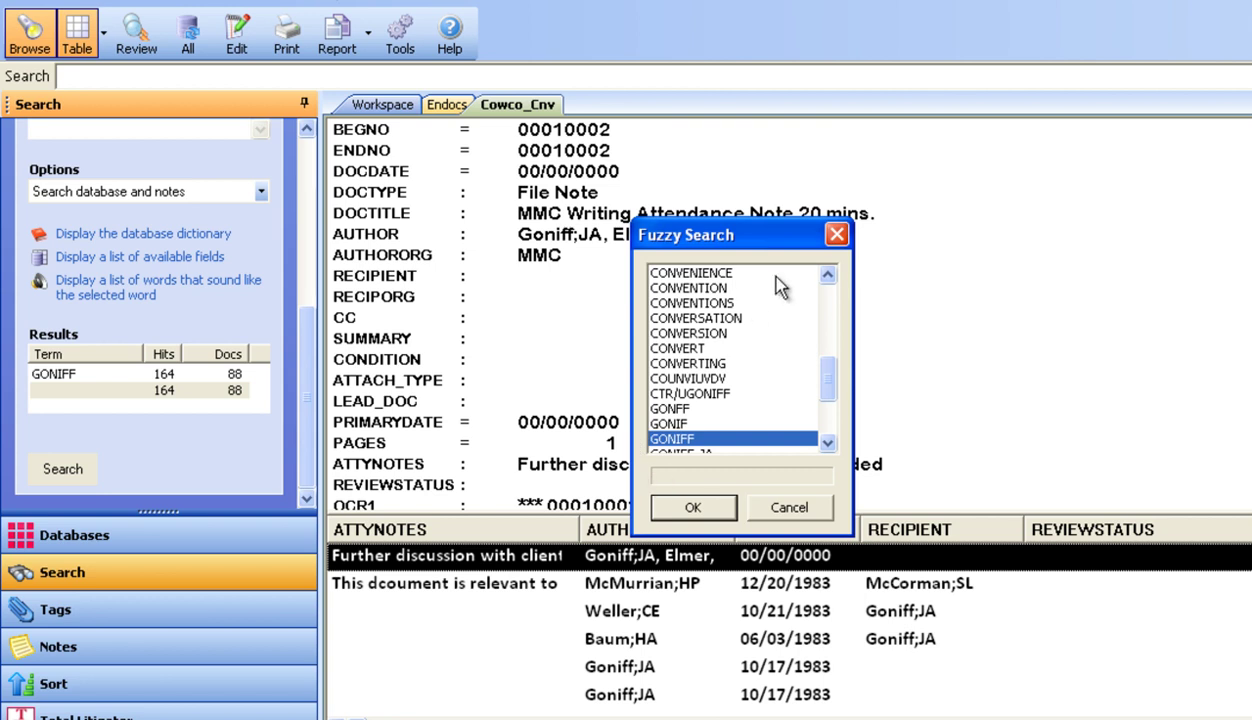
left_click(836, 235)
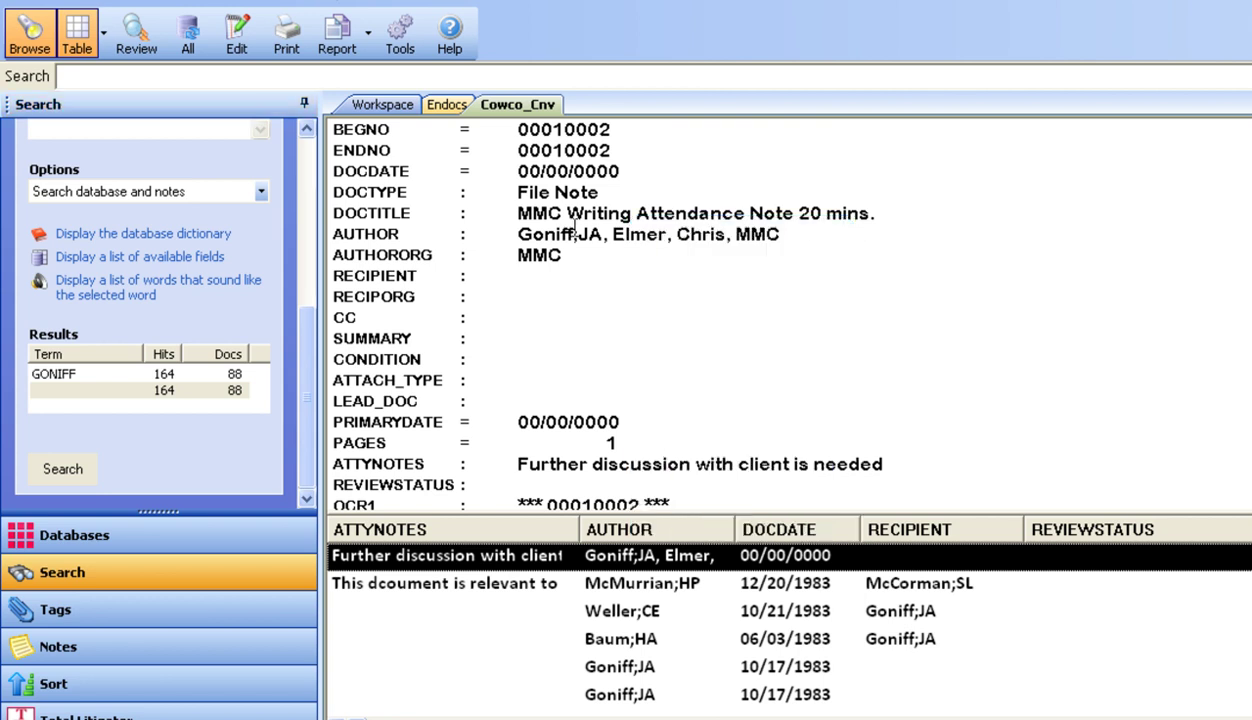
- Apply the Not Reviewed tag from the Status folder to the current document
left_click(205, 618)
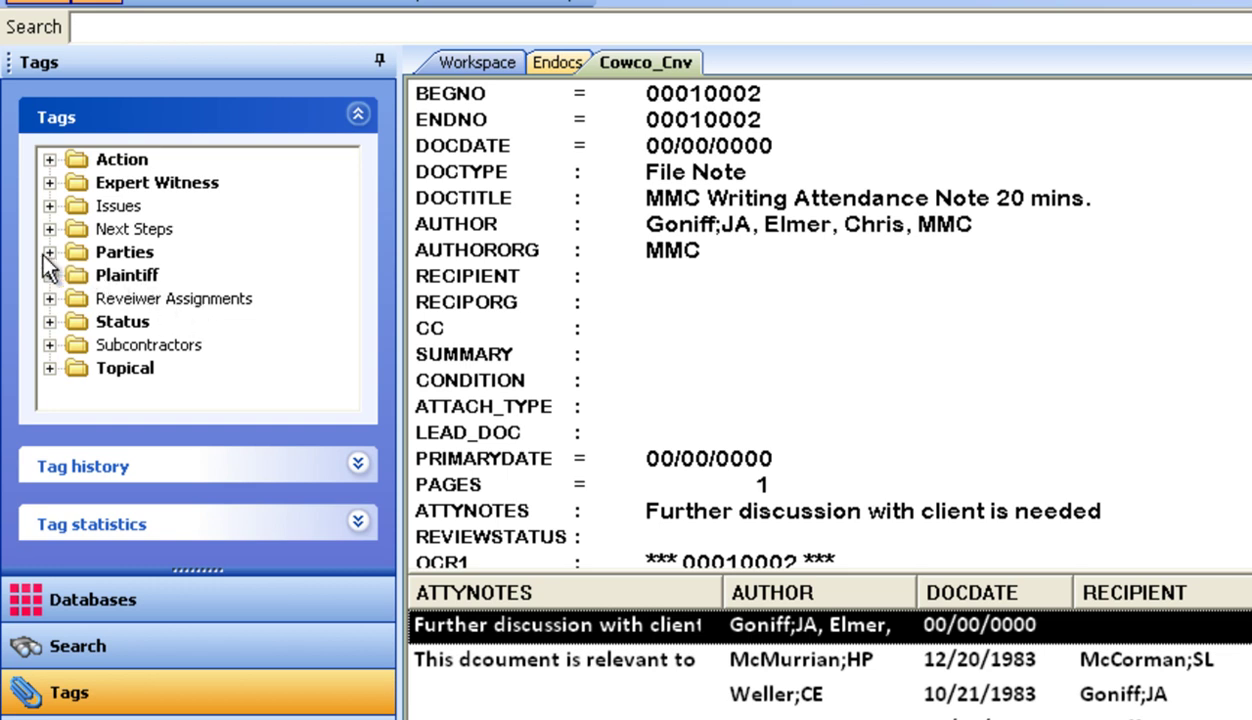
left_click(50, 322)
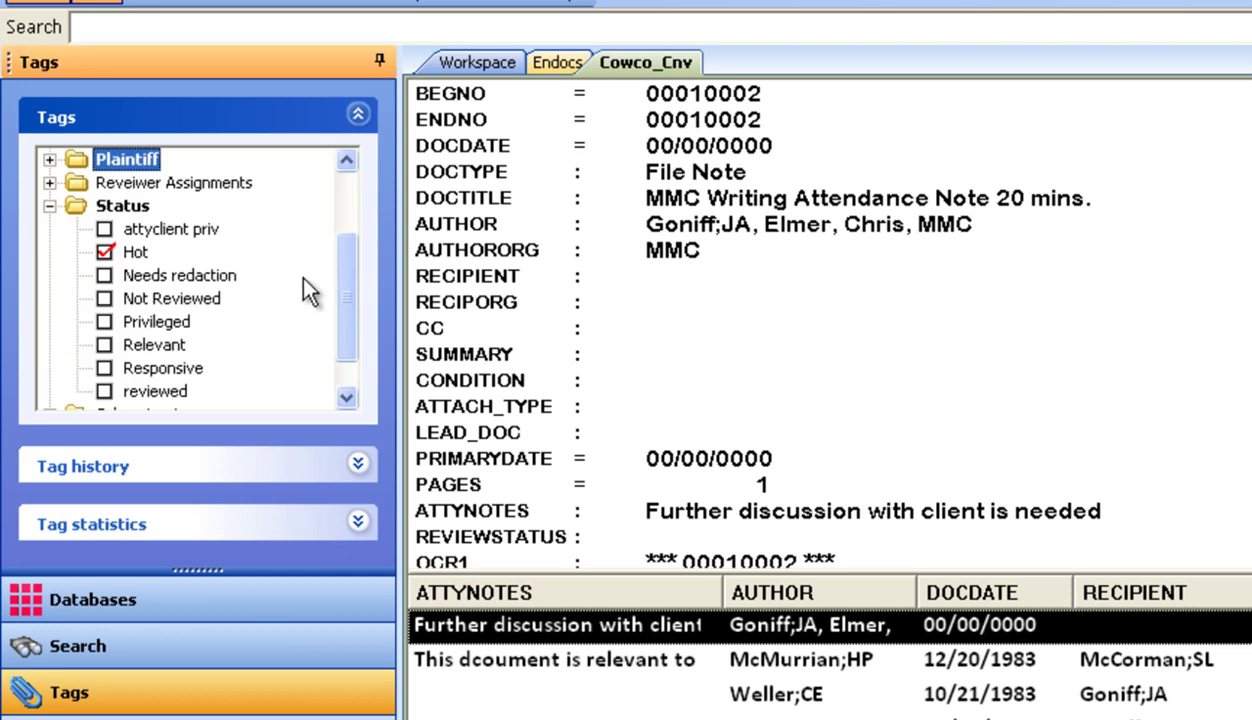
left_click(104, 301)
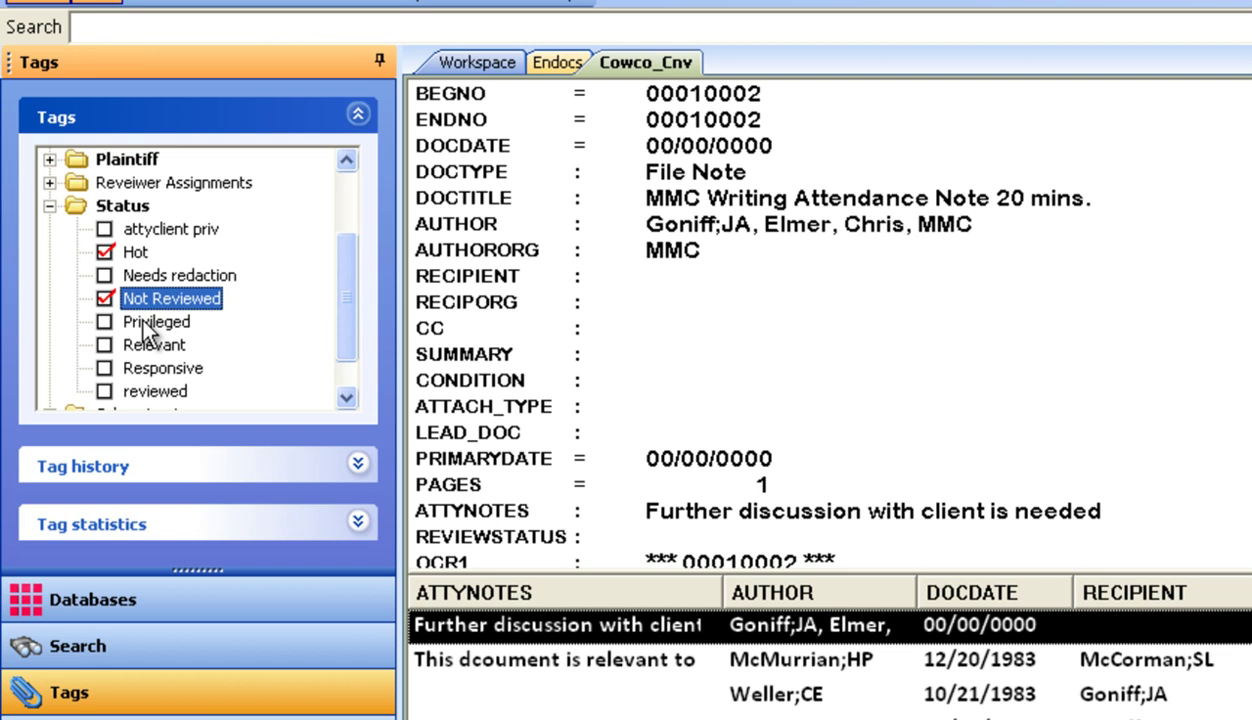
- Check the bulk tagging options for the Privileged tag and try to add a new tag to the Status folder
right_click(143, 323)
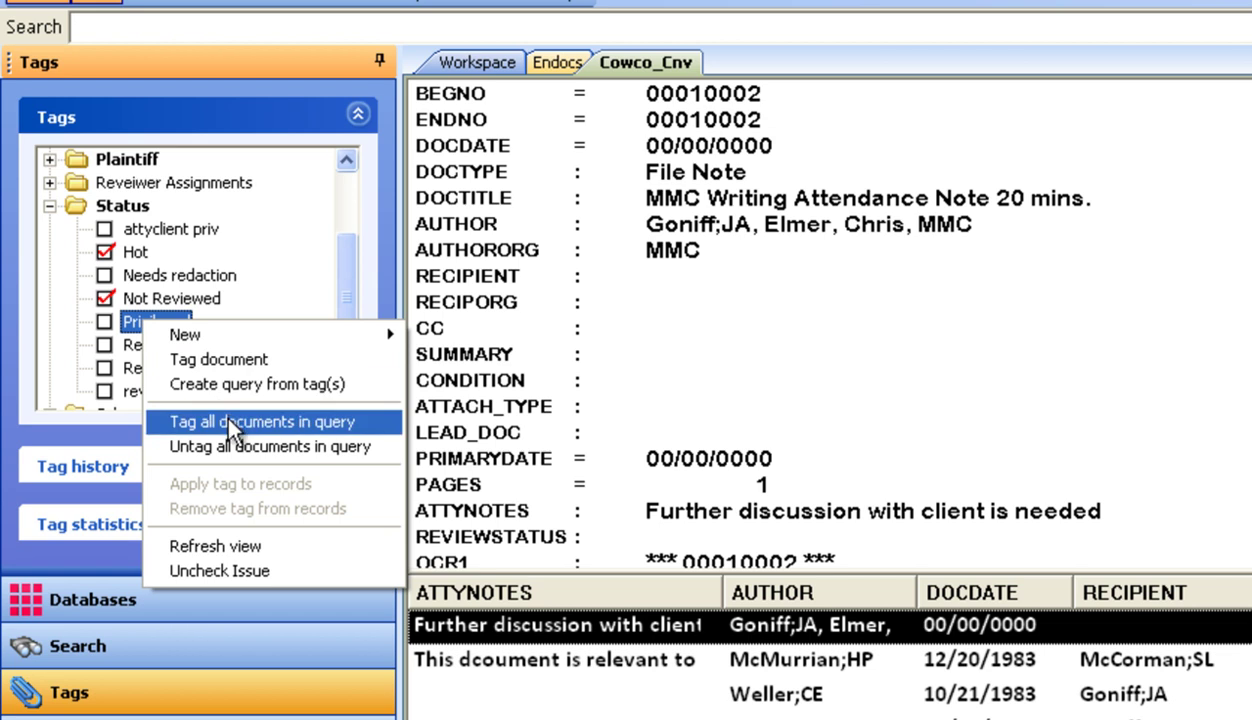
left_click(71, 303)
right_click(157, 276)
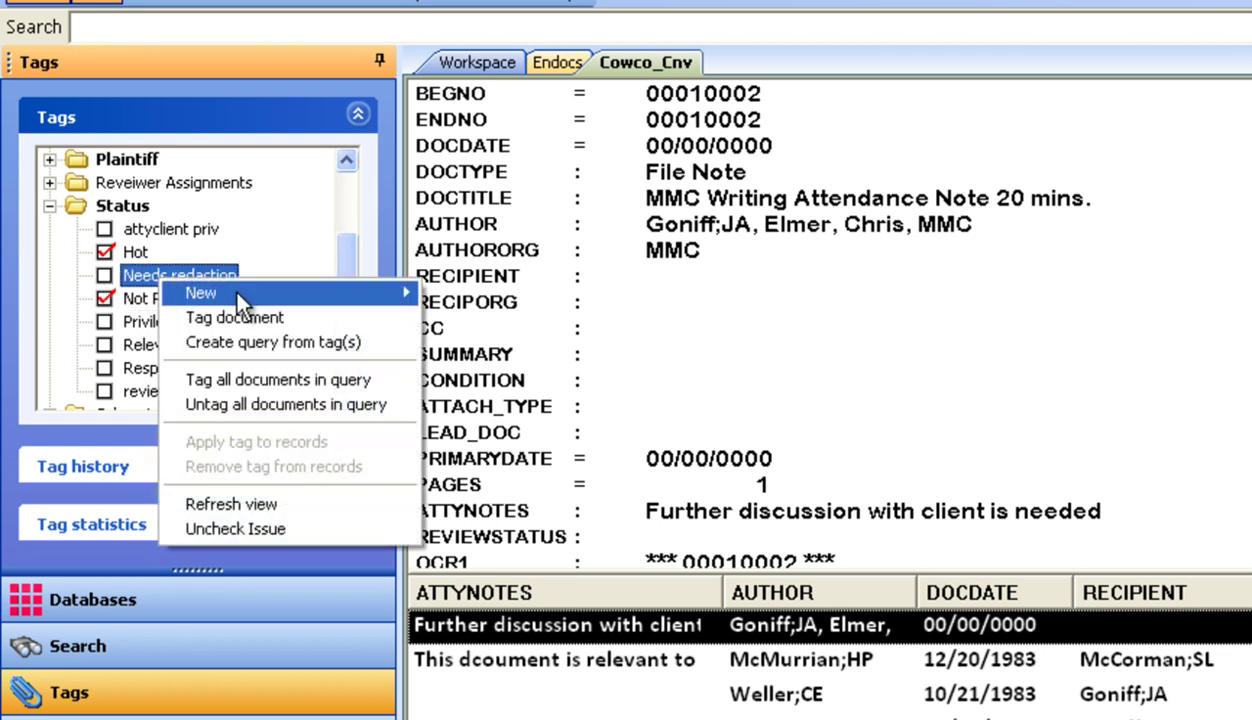
mouse_move(236, 288)
left_click(454, 285)
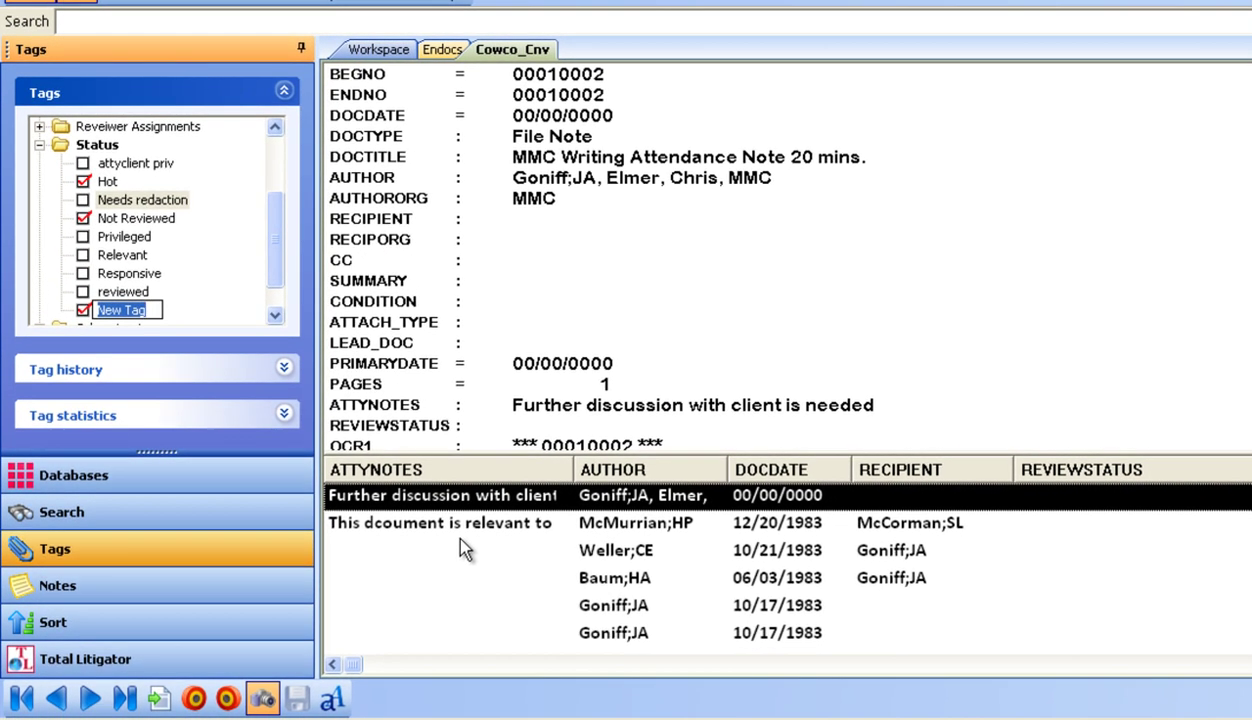
- Select the record dated 10/21/1983 and examine the destinations it can be sent to
left_click(458, 553)
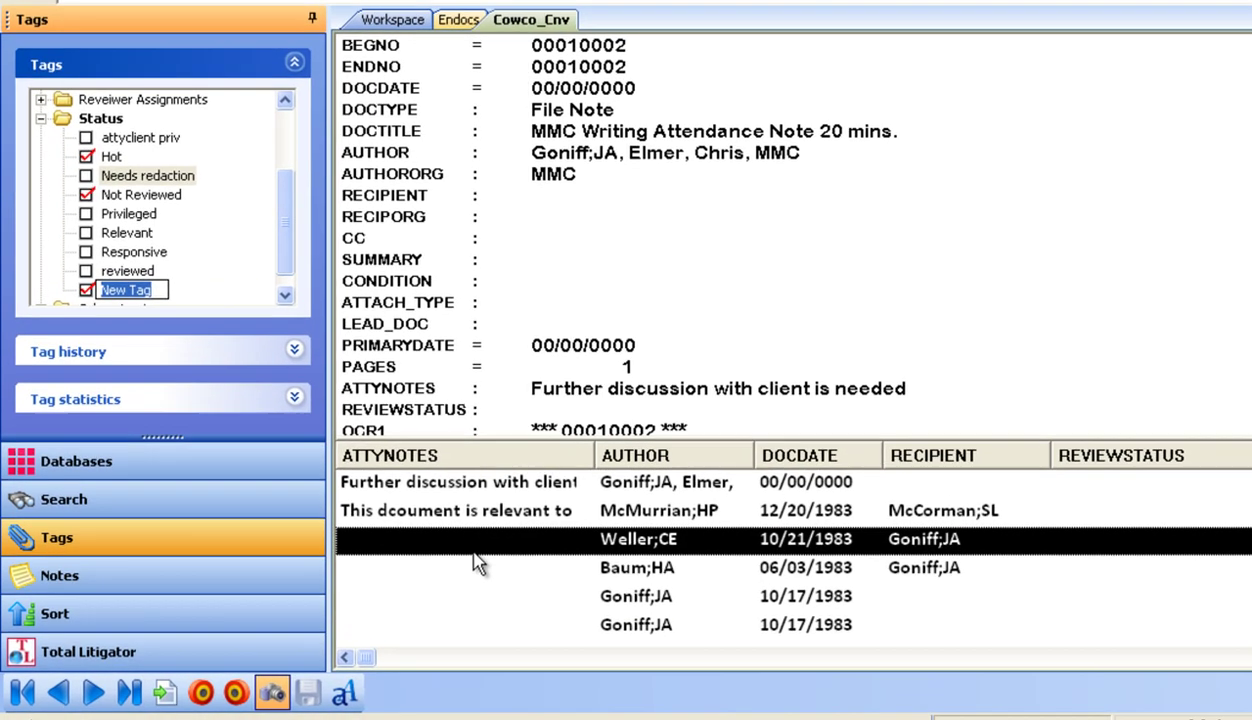
right_click(477, 552)
mouse_move(572, 670)
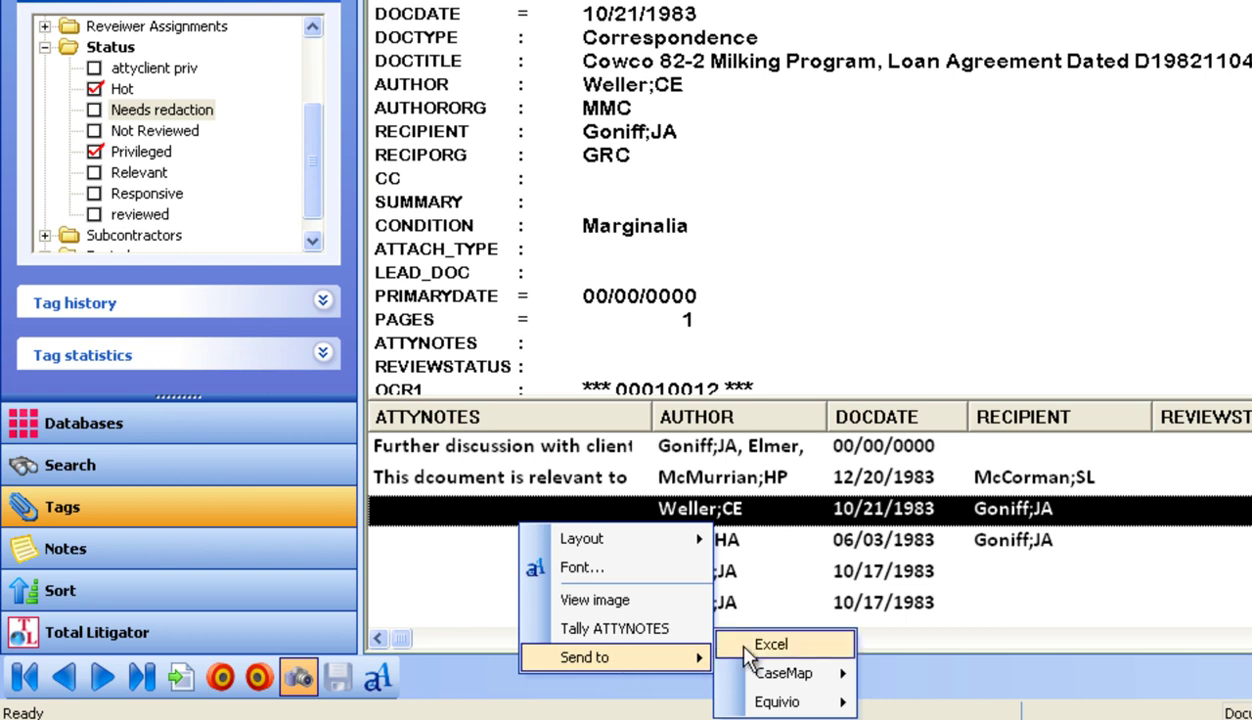
mouse_move(812, 680)
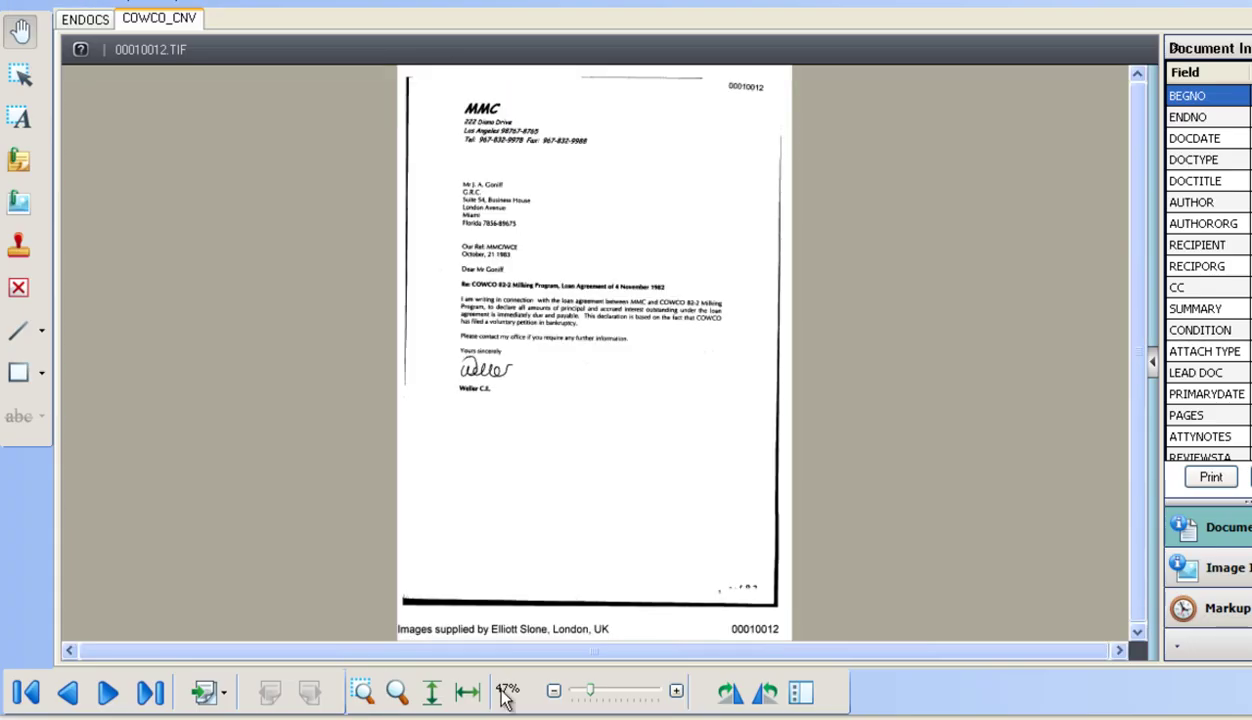
- Fit the letter's image to page width and redact the recipient's name and address block with the reason Privileged
left_click(467, 692)
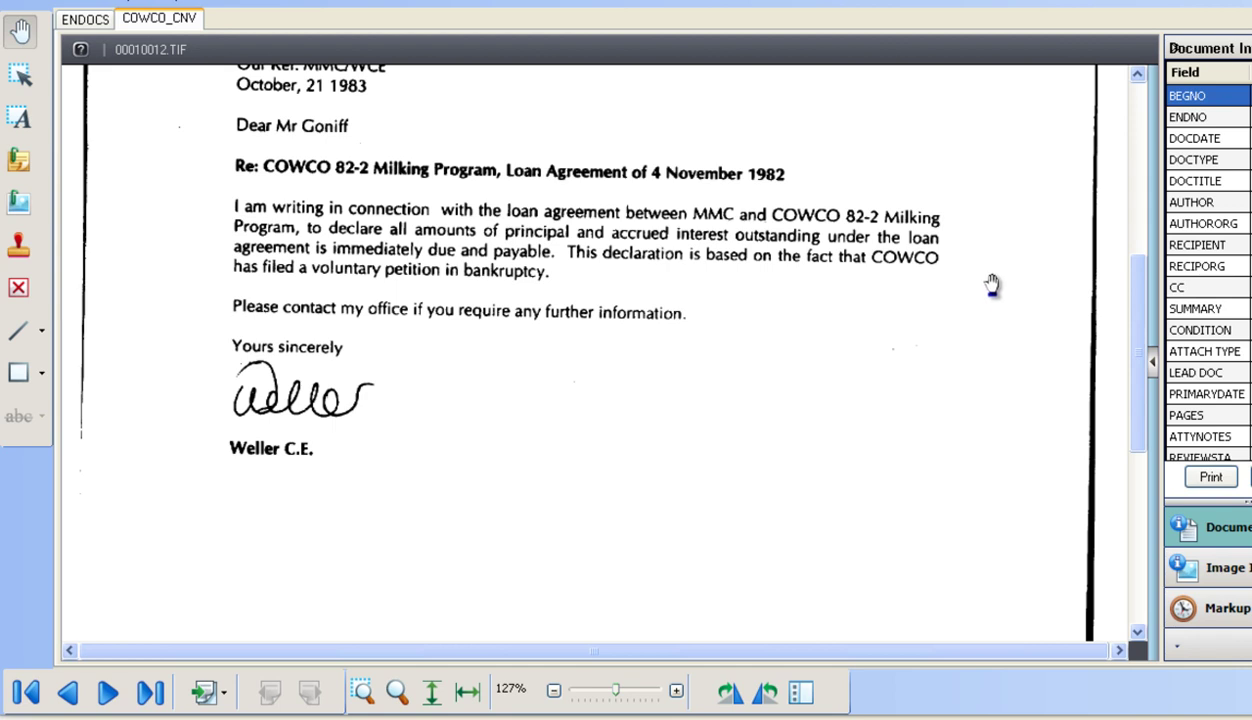
scroll(1140, 320, "up", 1)
left_click_drag(1143, 322, 1142, 264)
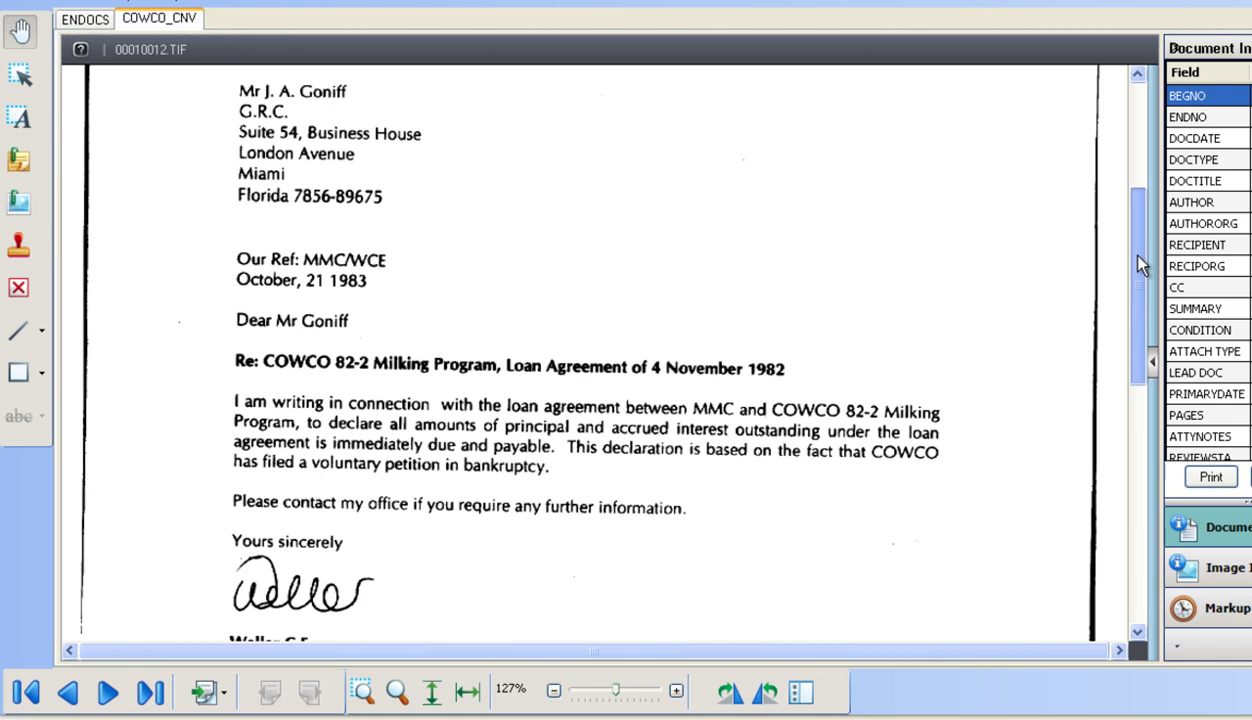
left_click_drag(1143, 264, 1138, 238)
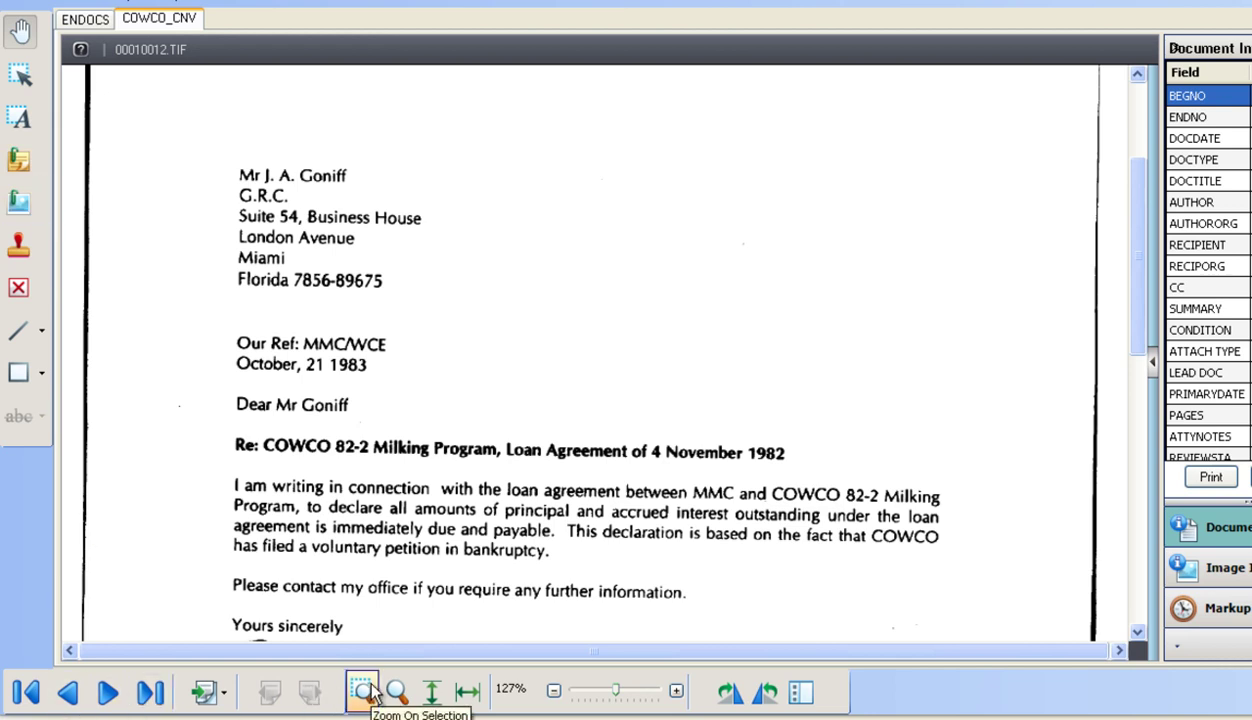
left_click(19, 333)
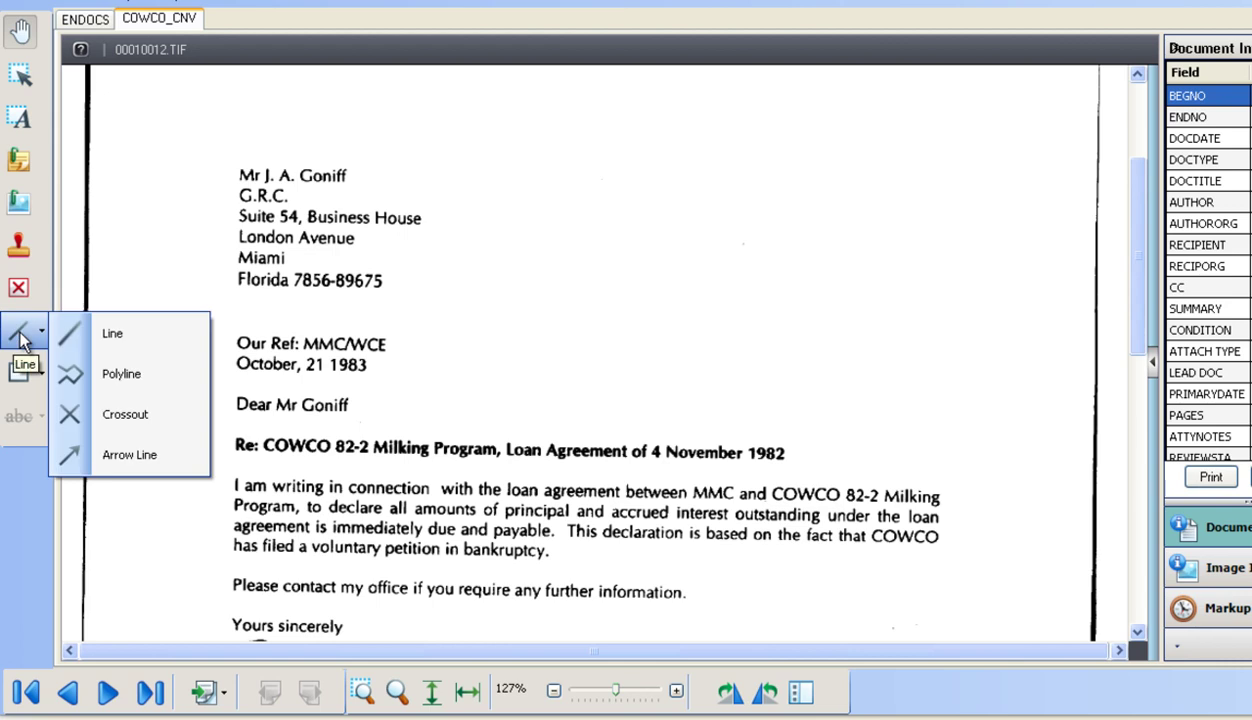
left_click(18, 328)
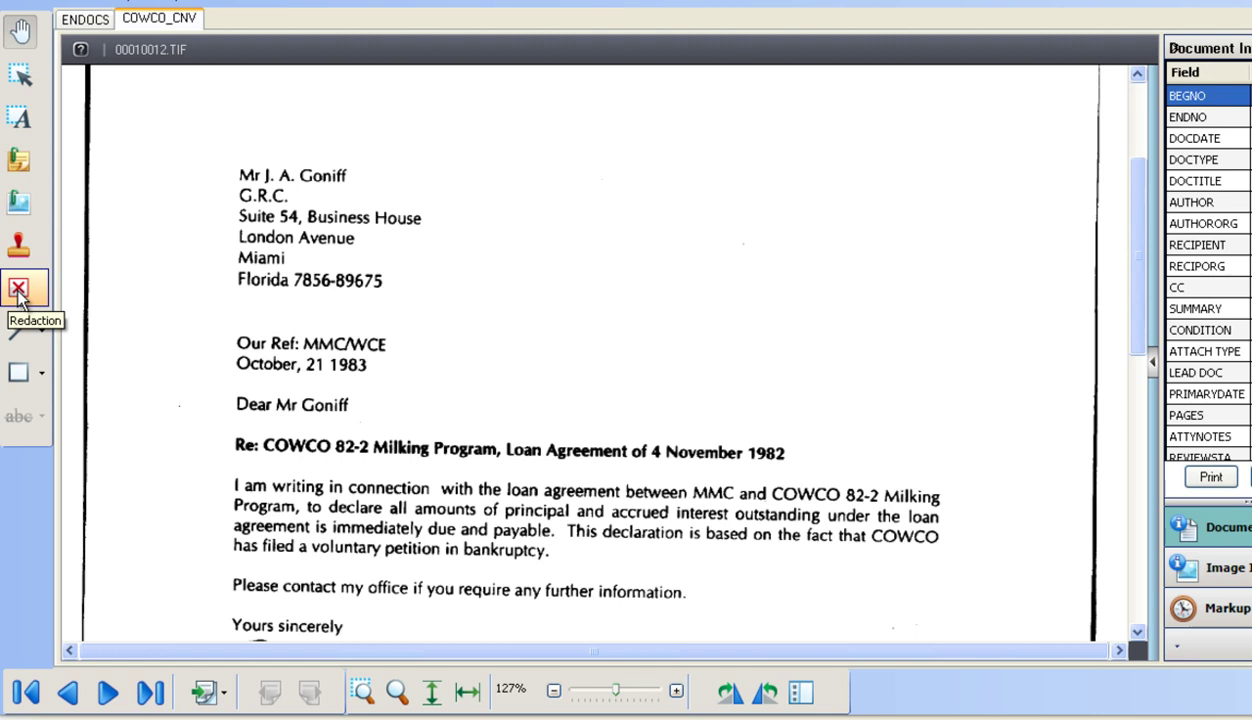
left_click(18, 290)
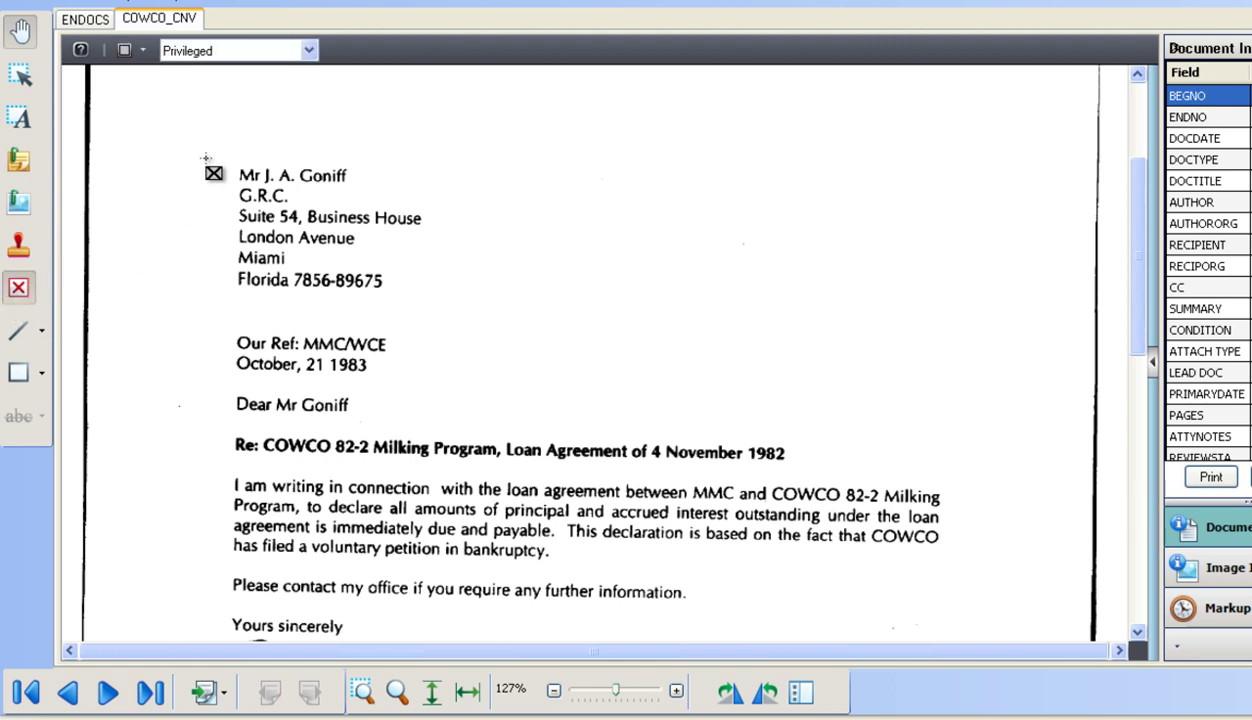
left_click_drag(208, 159, 441, 299)
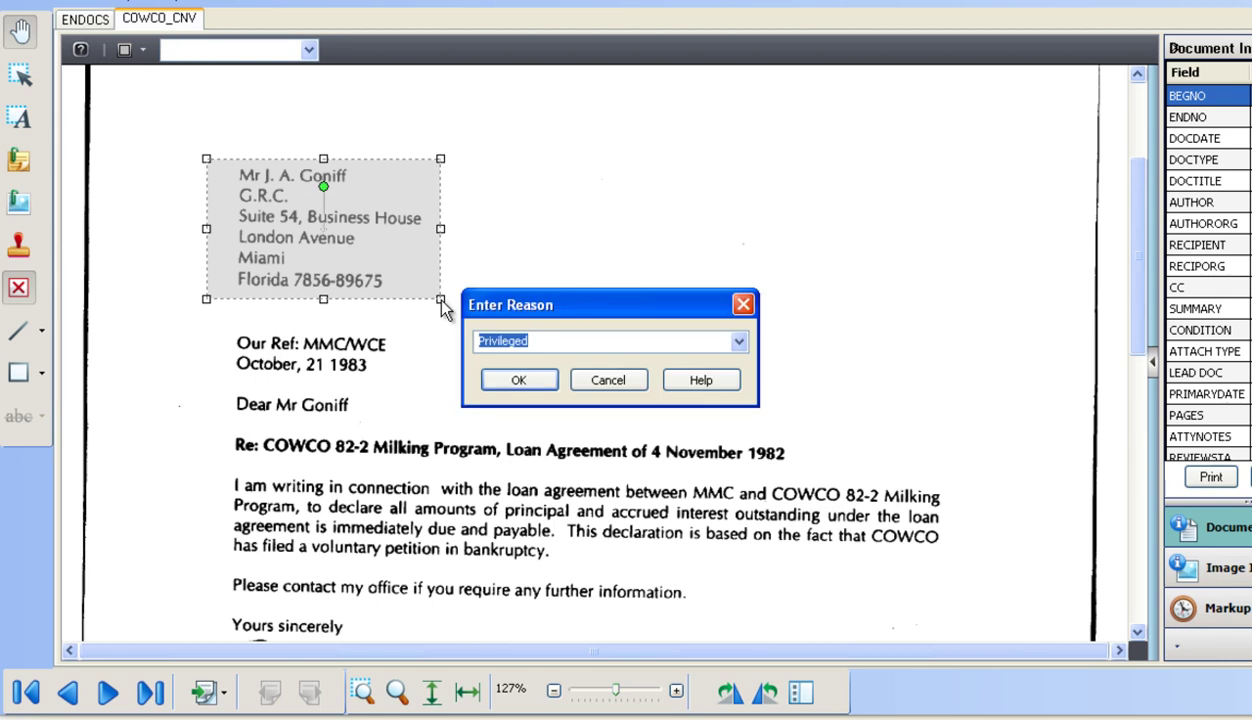
left_click(540, 376)
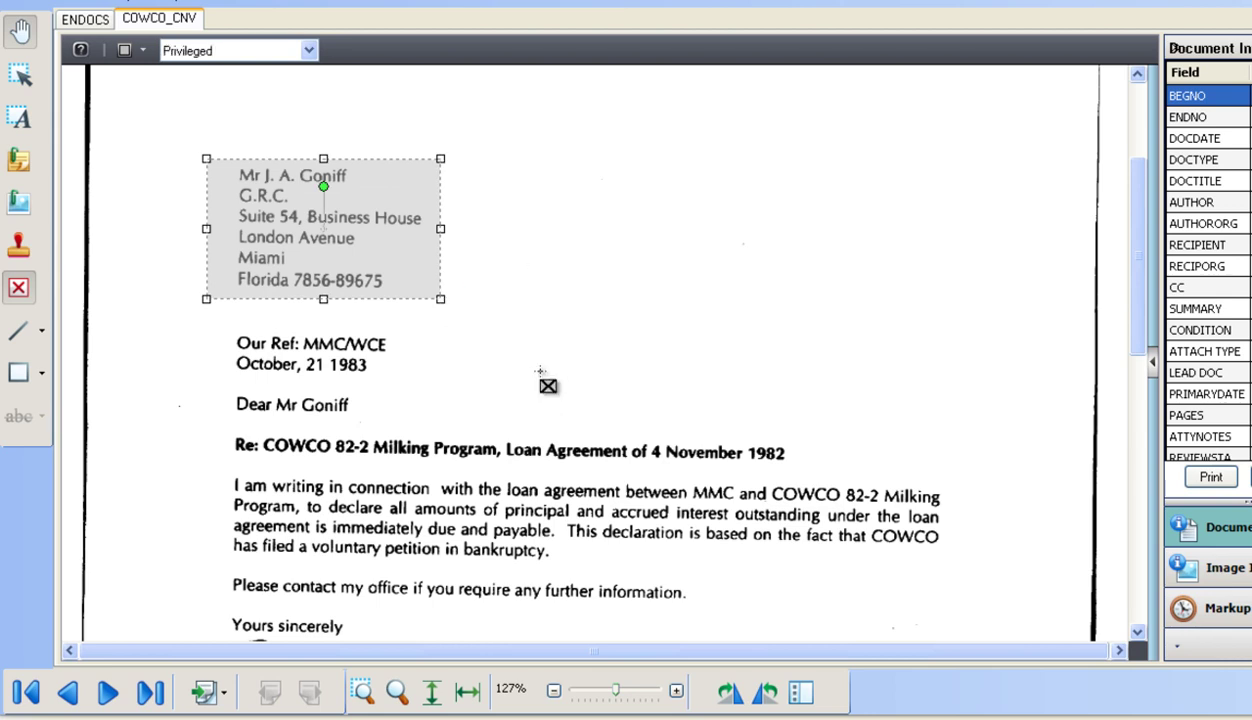
left_click(621, 285)
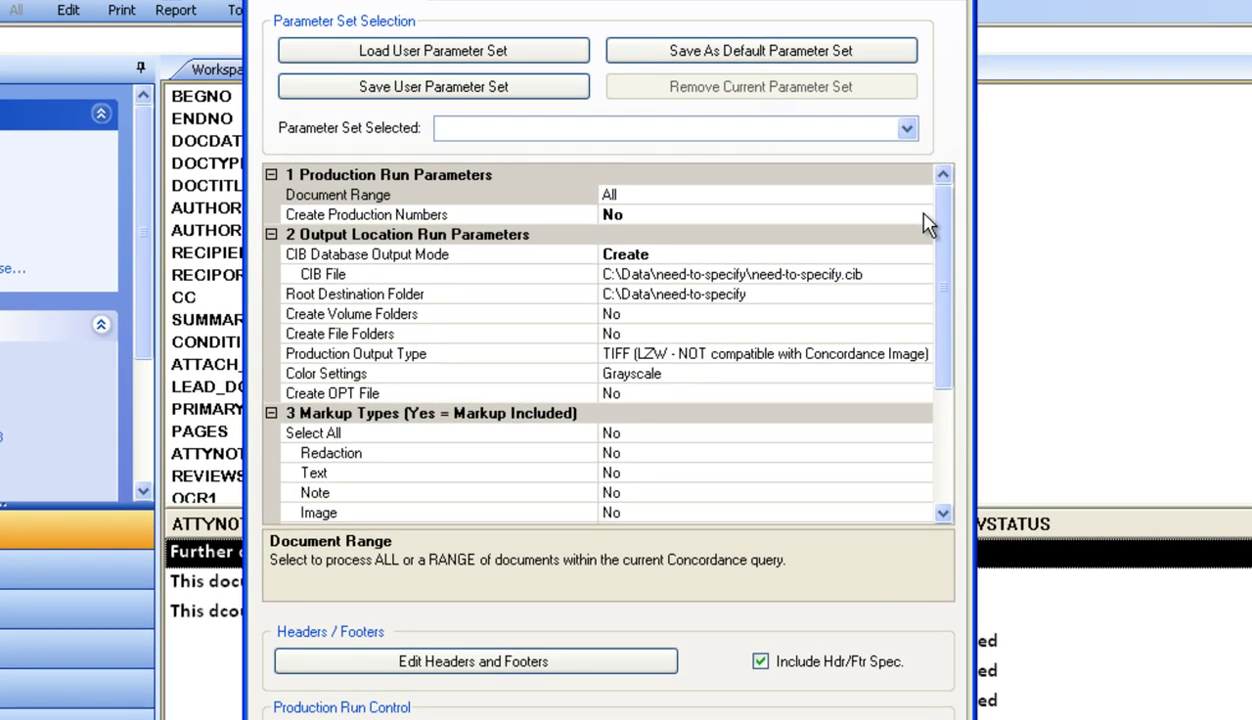
- Turn on Create Production Numbers and set the production output type to PDF
left_click(922, 214)
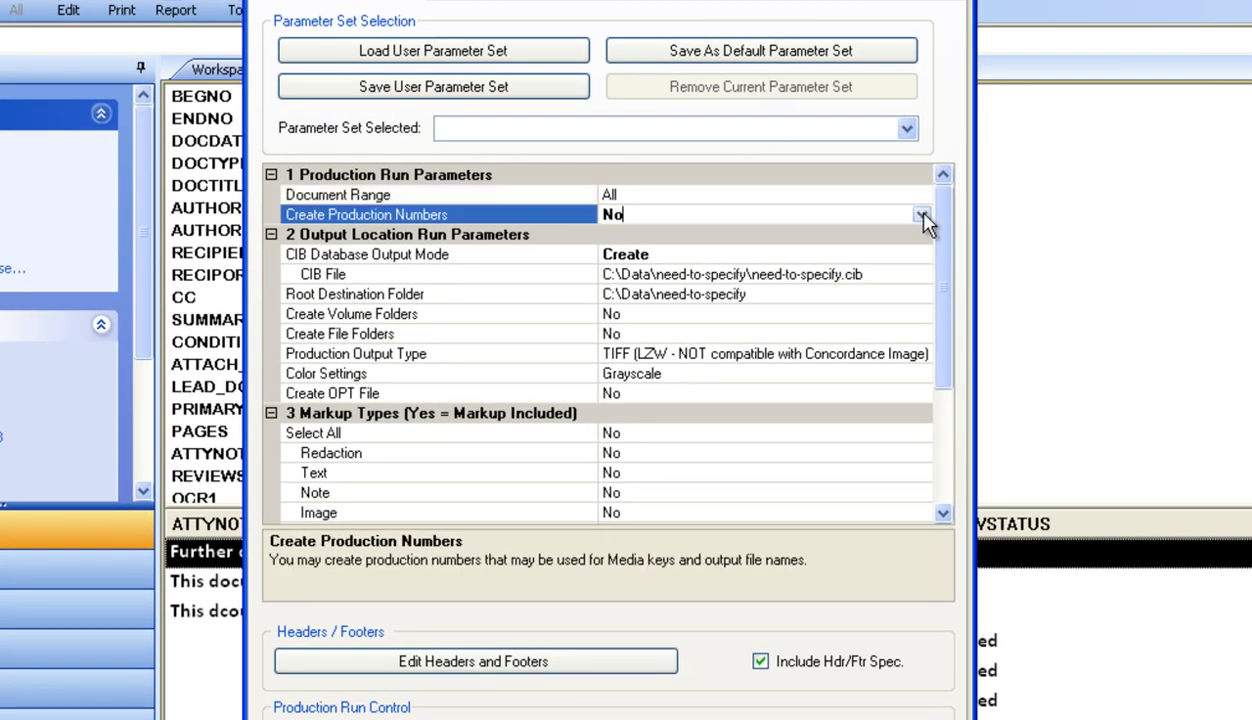
left_click(921, 214)
left_click(912, 255)
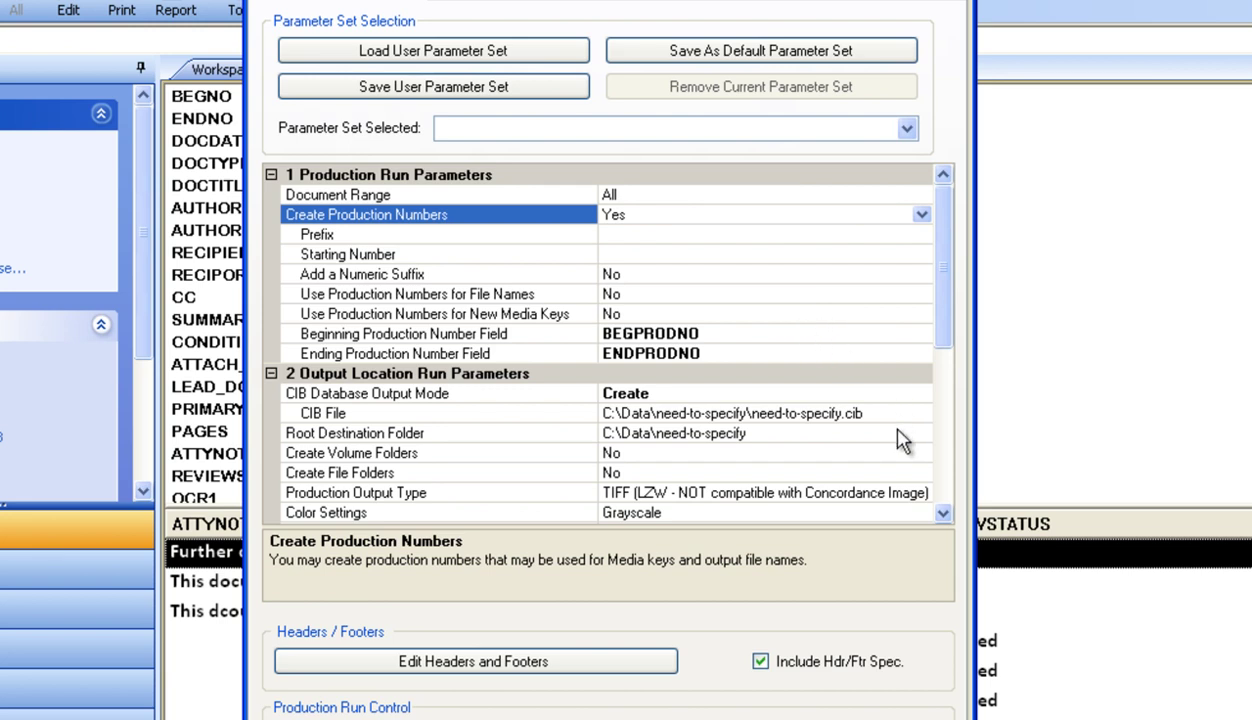
left_click(918, 494)
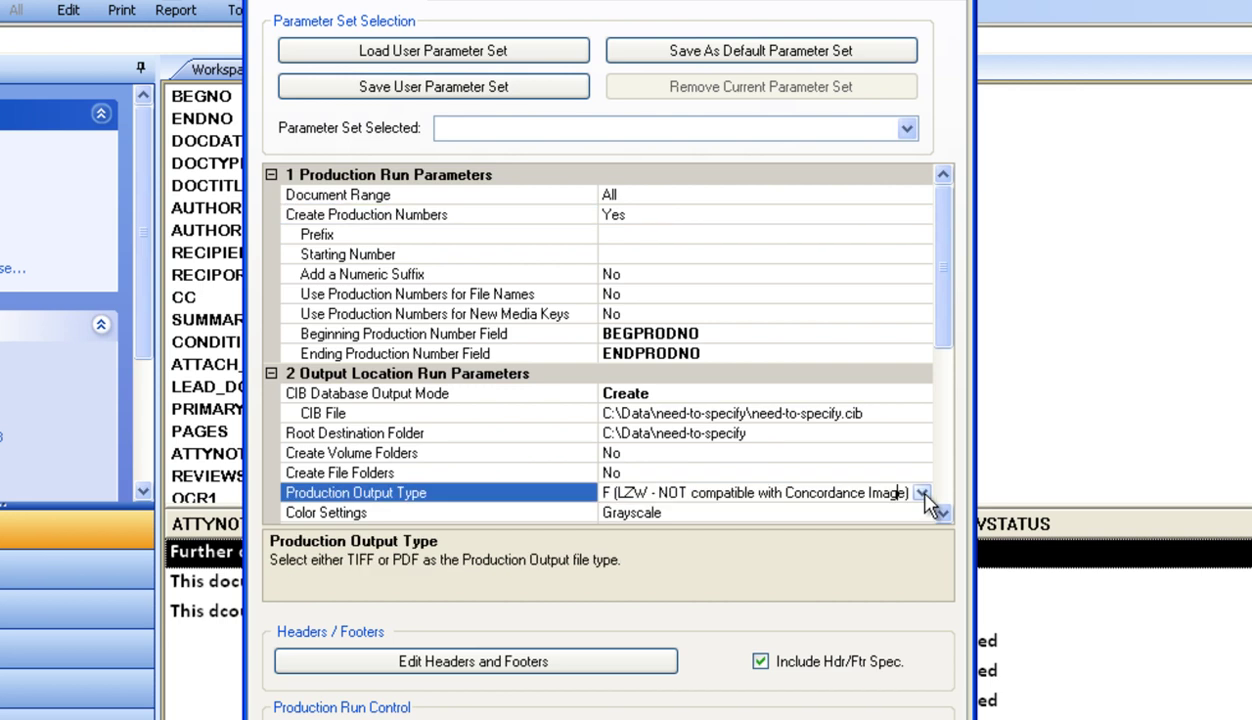
left_click(922, 495)
left_click(883, 515)
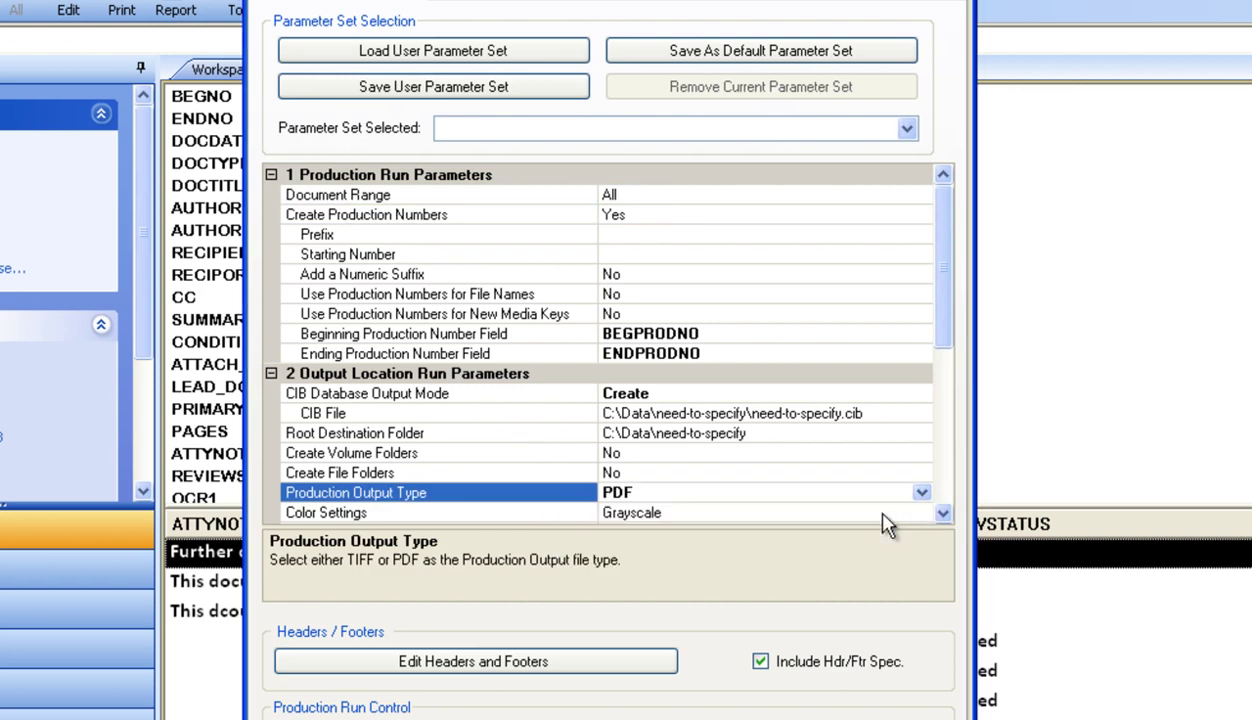